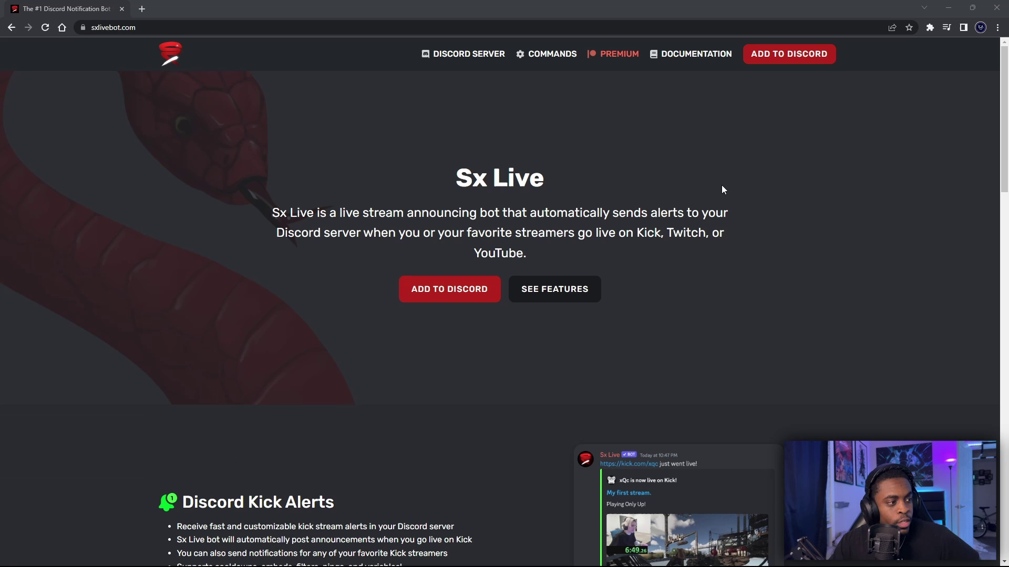
Step: Scroll through the Sx Live homepage's Kick alerts, Automated Live Role, Stream Utilities and Spotify Roles features
scroll(721, 185, "down", 3)
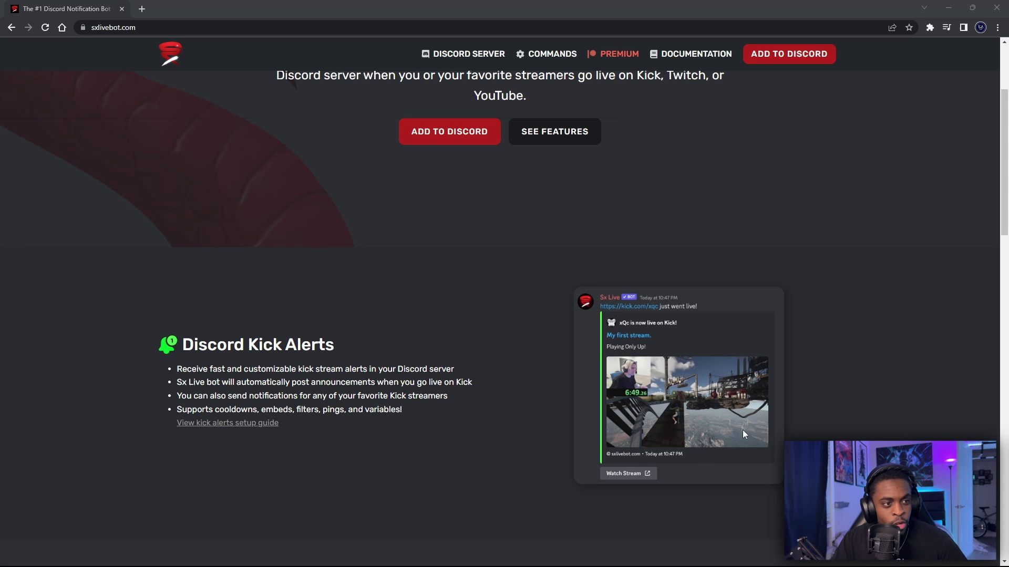
scroll(495, 353, "down", 7)
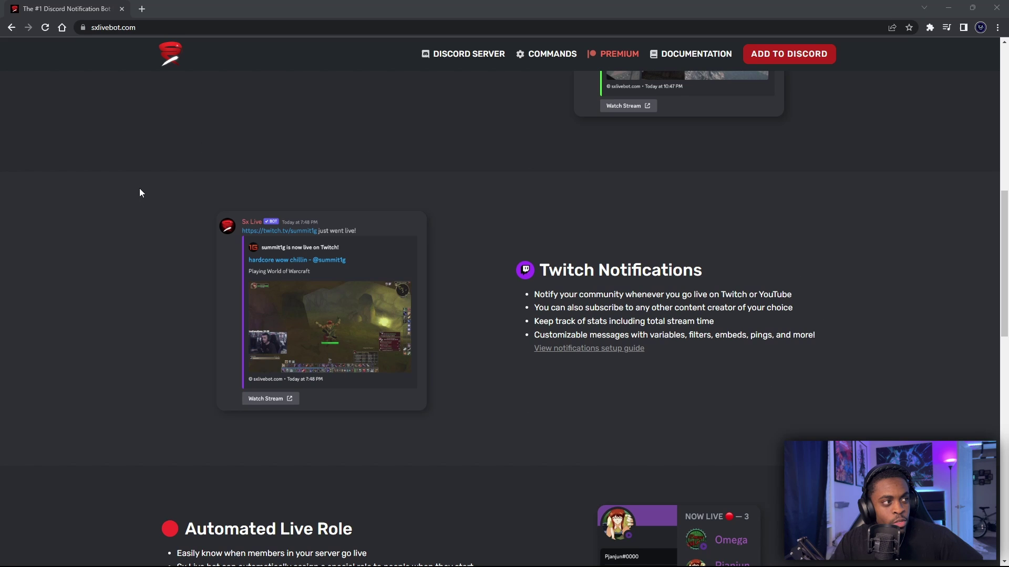
scroll(318, 147, "up", 2)
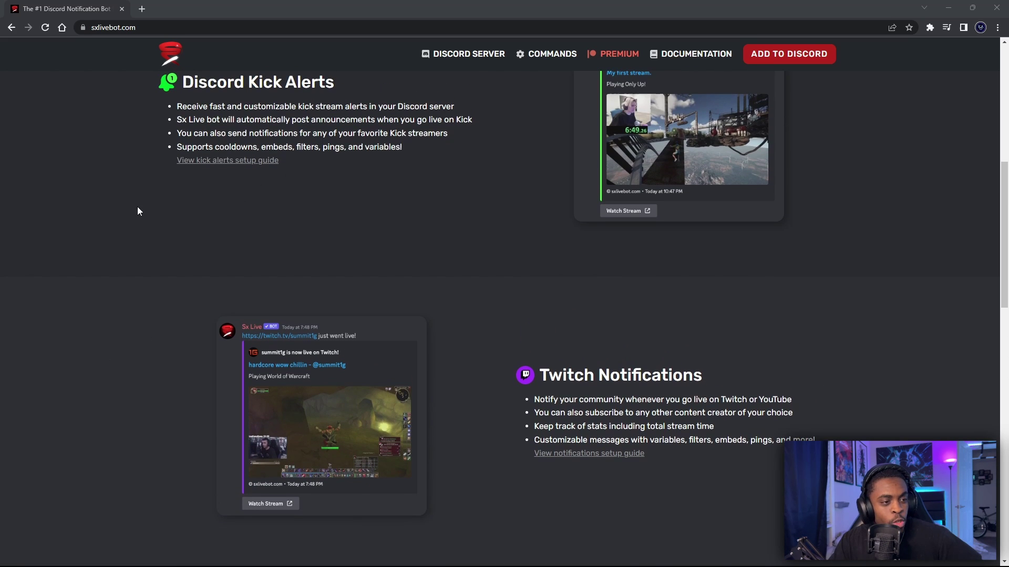
scroll(137, 206, "down", 6)
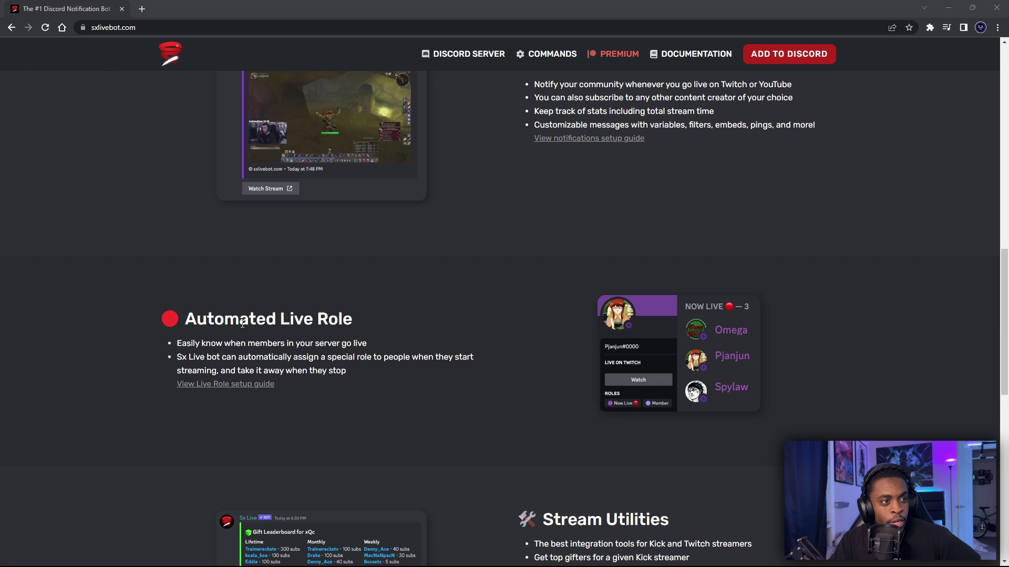
scroll(468, 391, "up", 1)
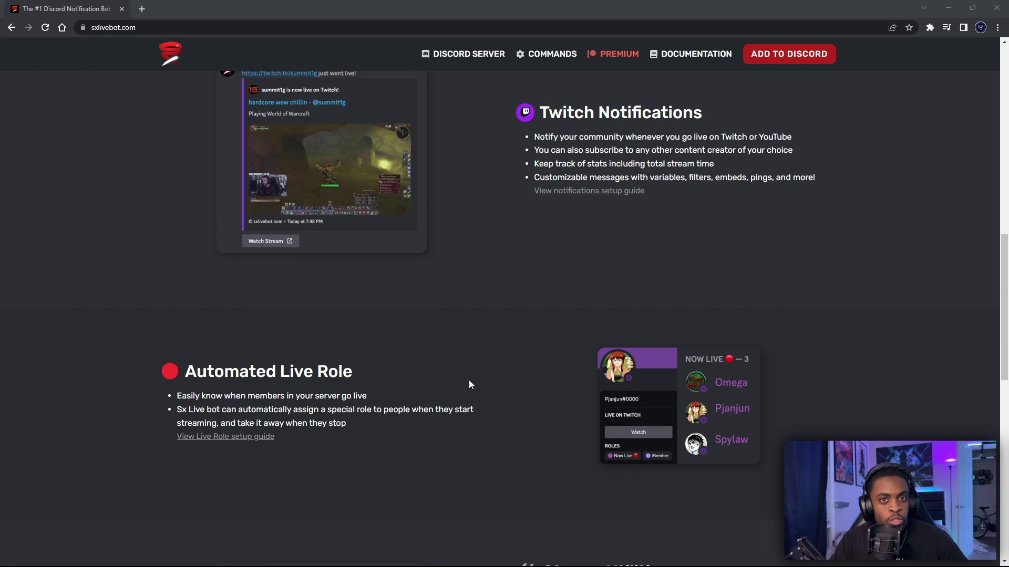
scroll(467, 384, "down", 4)
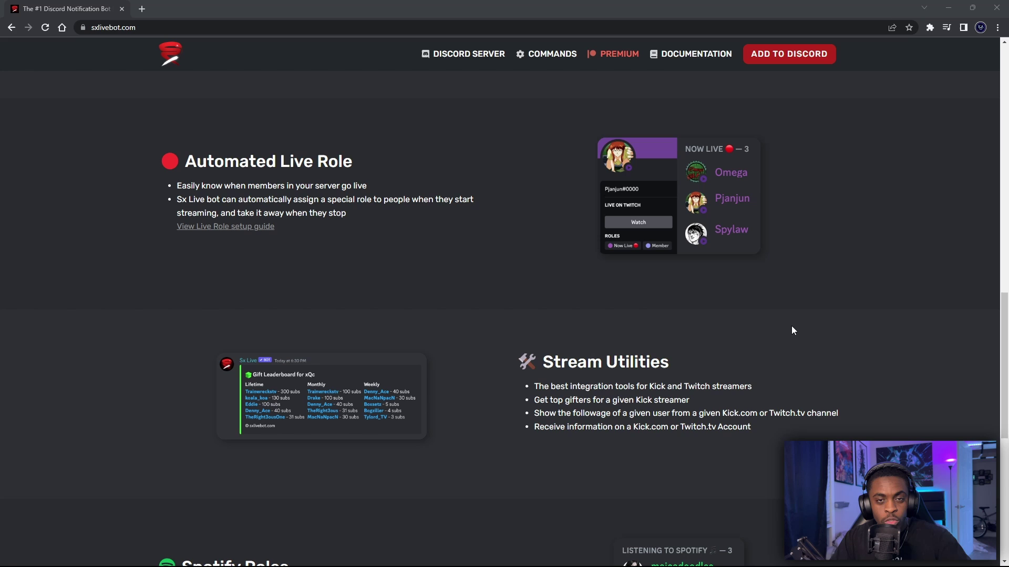
scroll(787, 321, "down", 6)
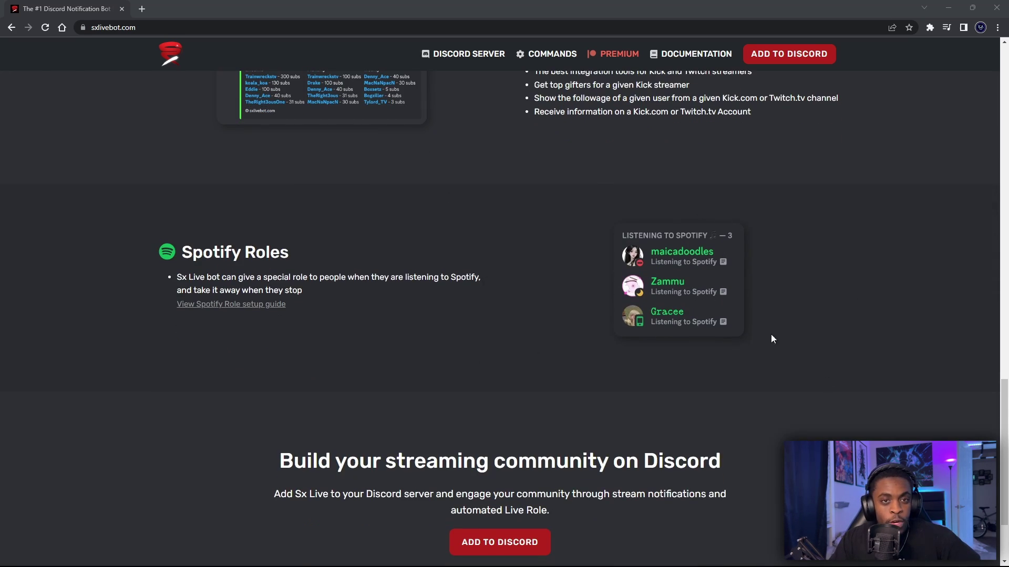
scroll(563, 380, "up", 15)
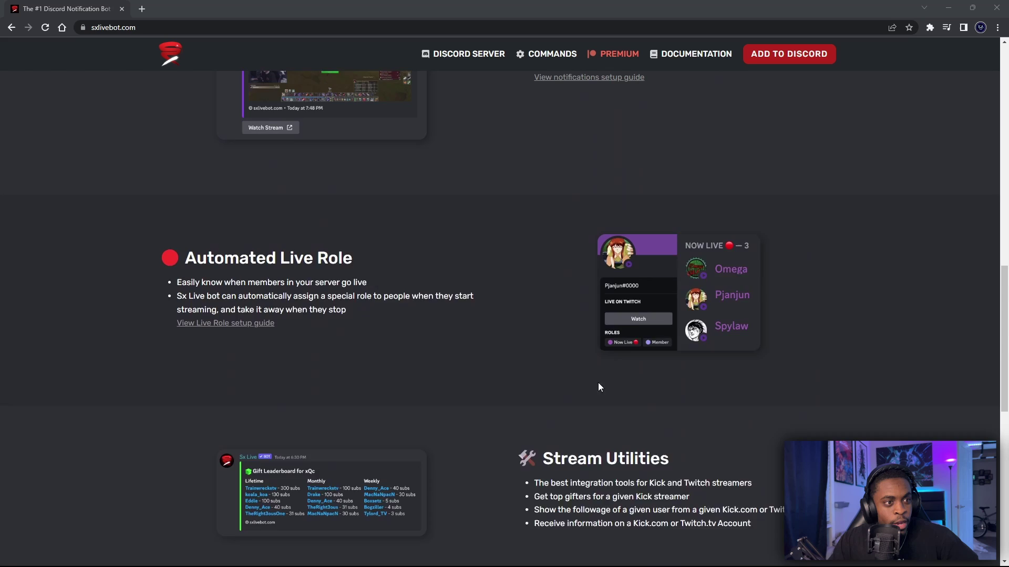
scroll(567, 405, "up", 9)
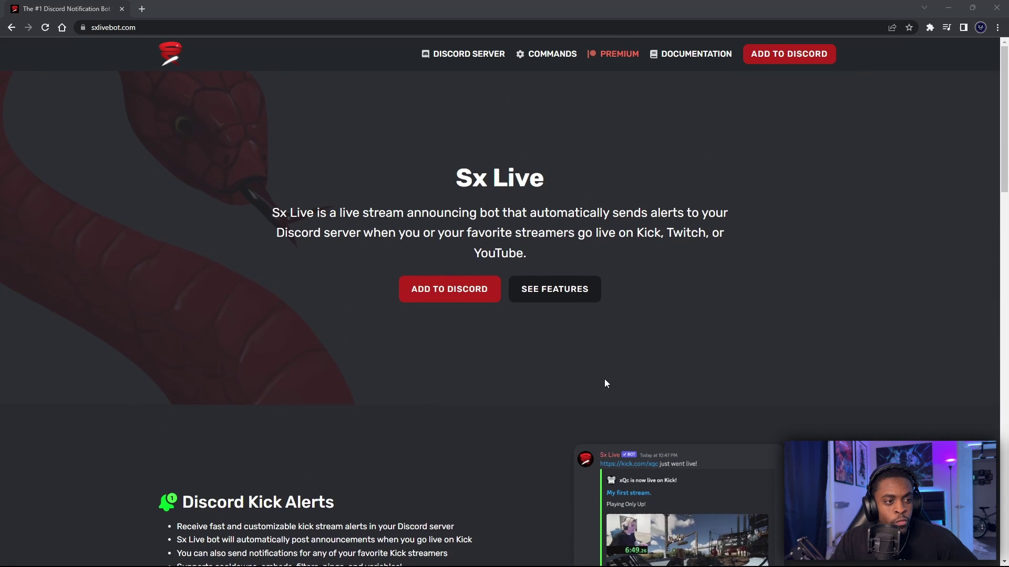
scroll(445, 451, "down", 4)
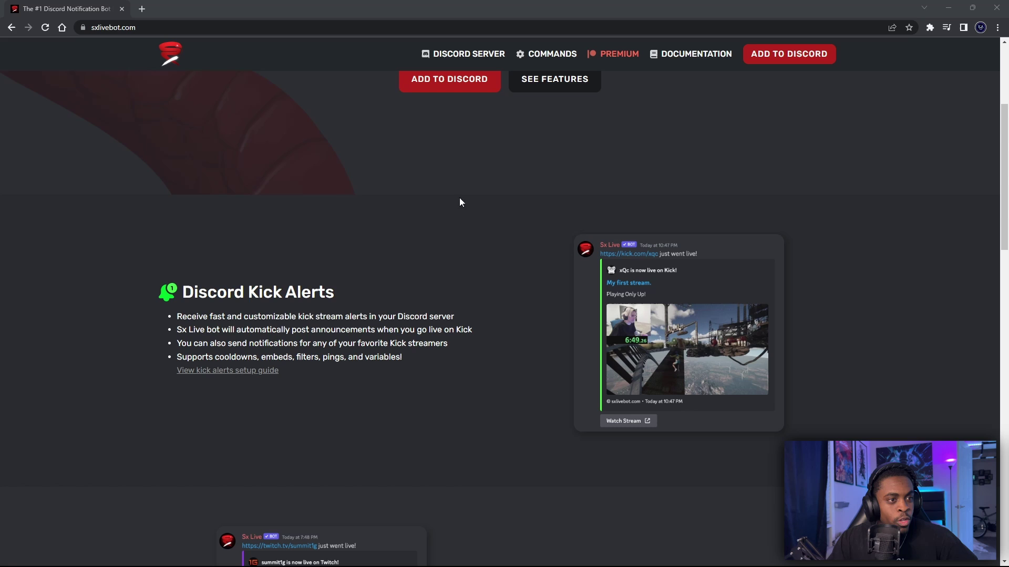
scroll(698, 388, "up", 4)
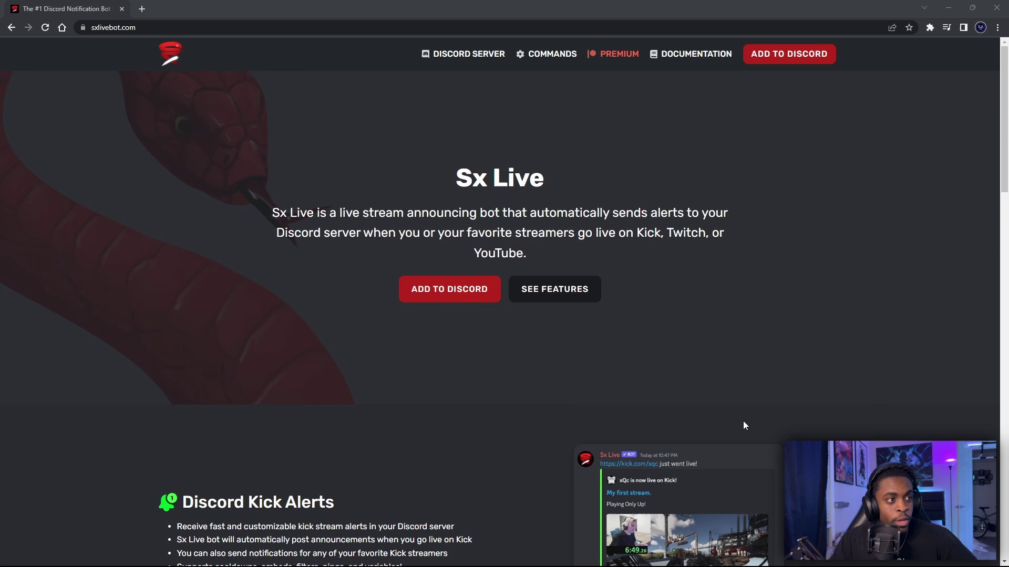
Step: Start adding Sx Live to Discord, select your own server as the destination, and continue to permissions
left_click(437, 296)
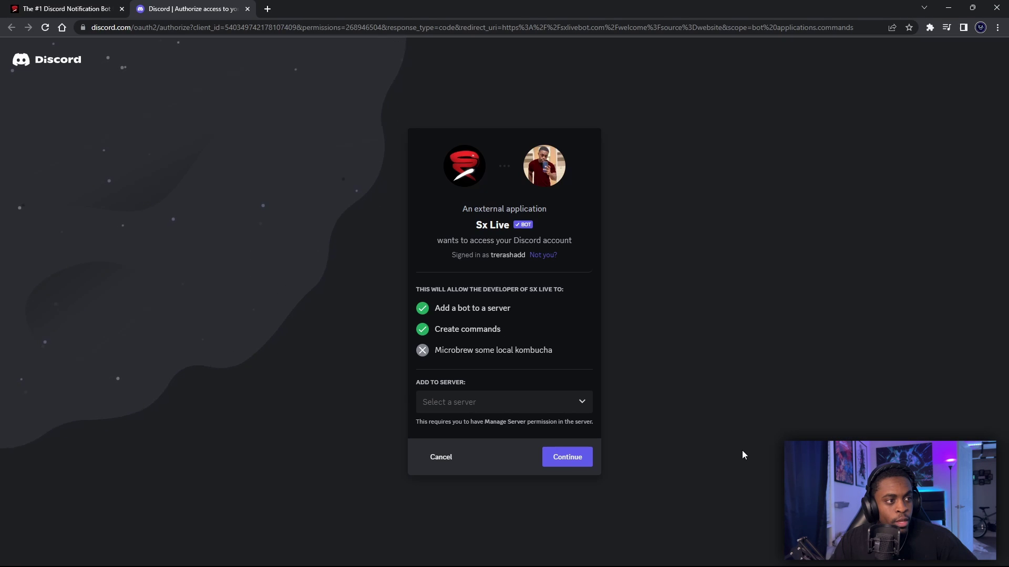
left_click(499, 409)
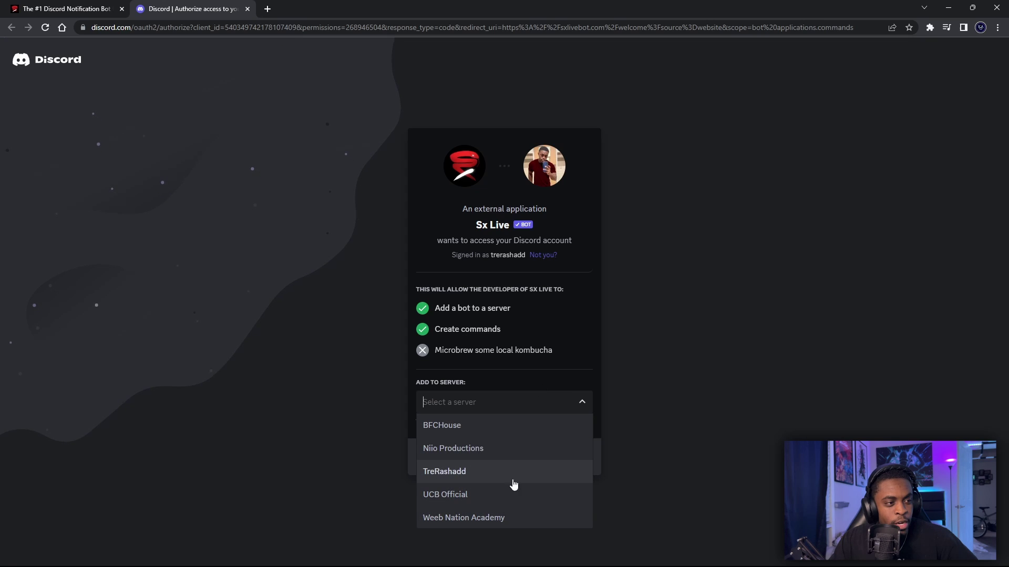
left_click(482, 474)
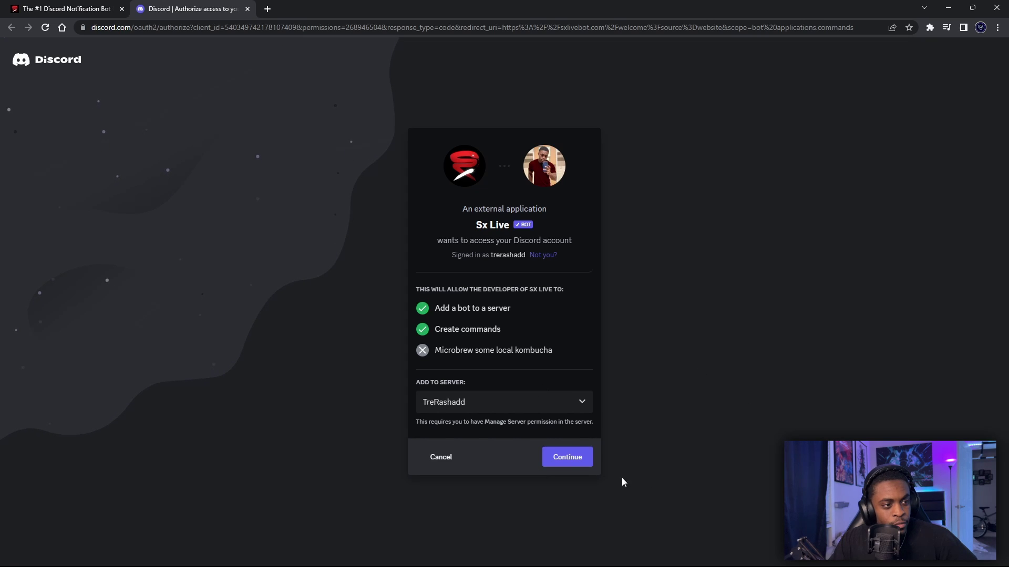
left_click(572, 462)
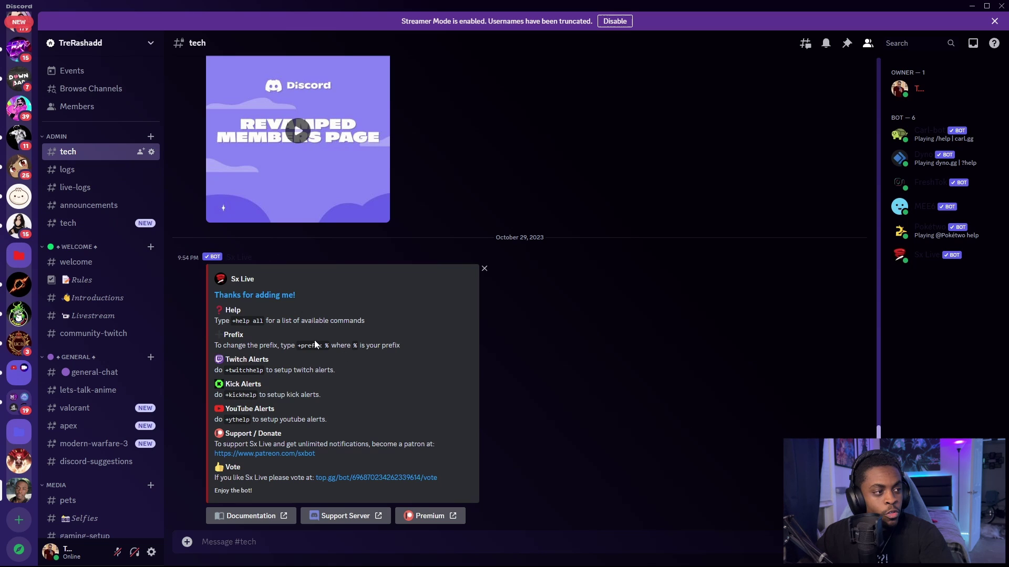
Step: In the empty #tech channel, ask the bot for Kick alert setup help with +kickhelp
left_click(79, 224)
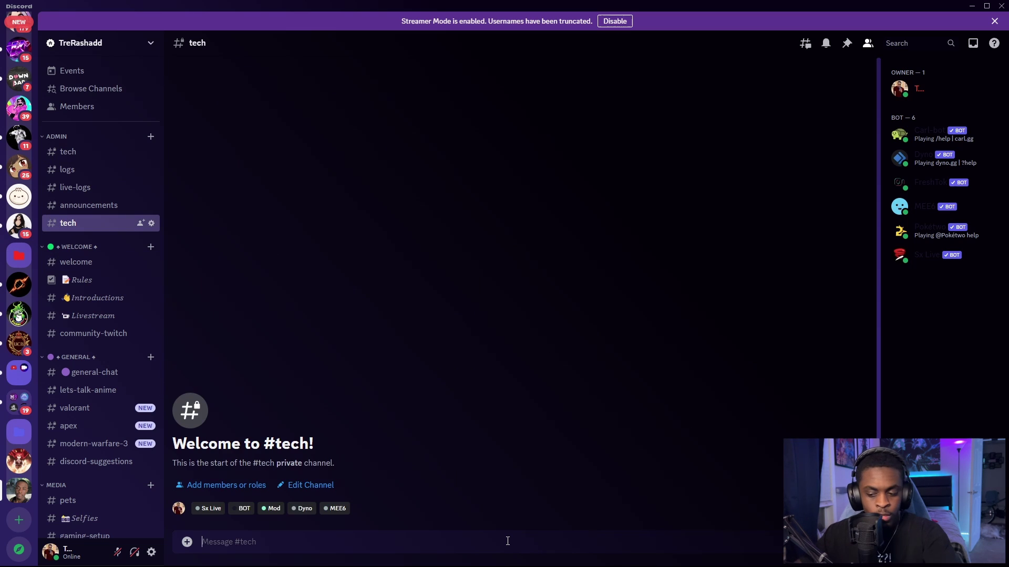
type("+kickhelp")
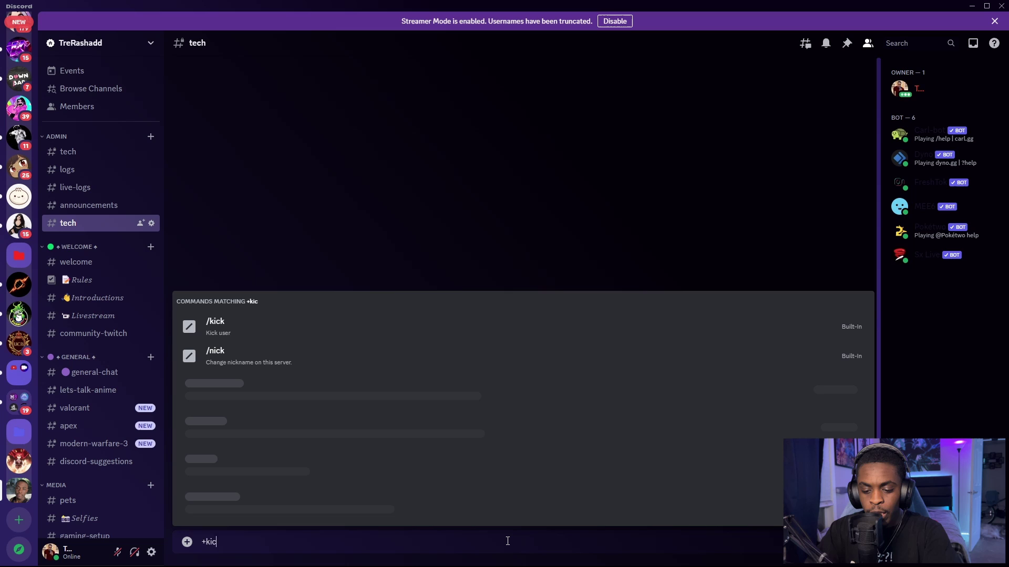
key("Return")
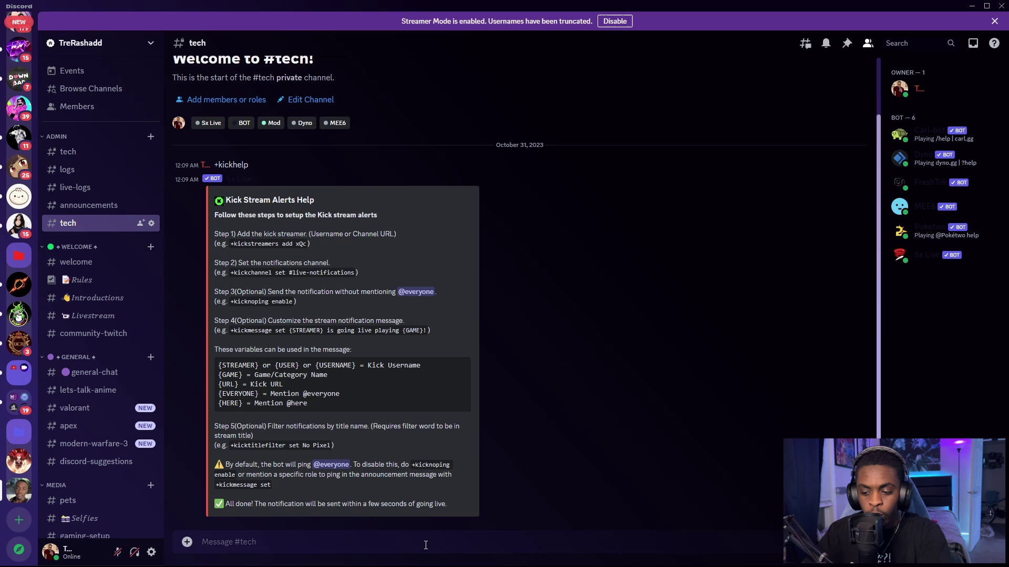
Step: Add your Kick username to the bot's streamer list with +kickstreamers add
type("+kick")
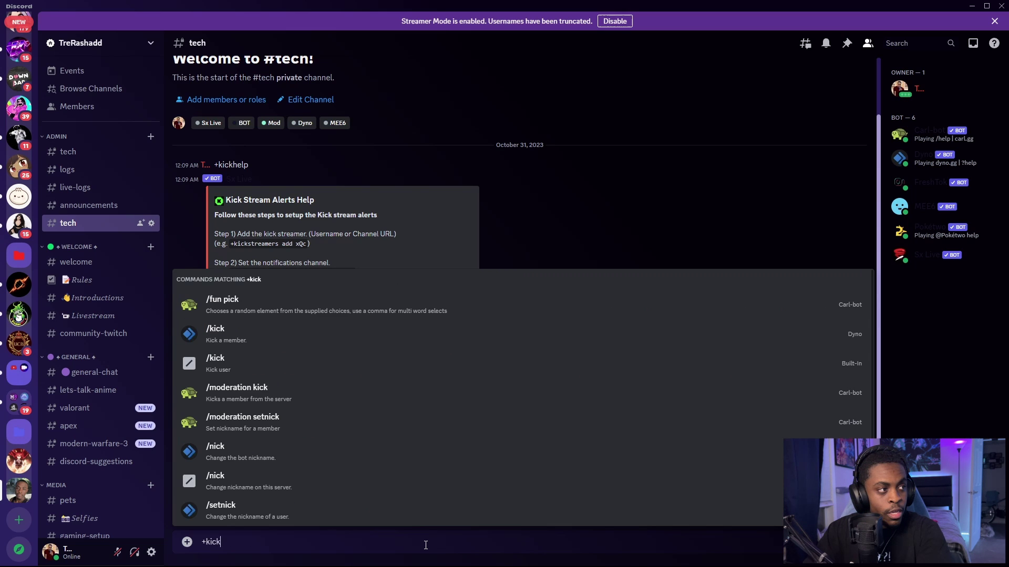
type("streamers ad")
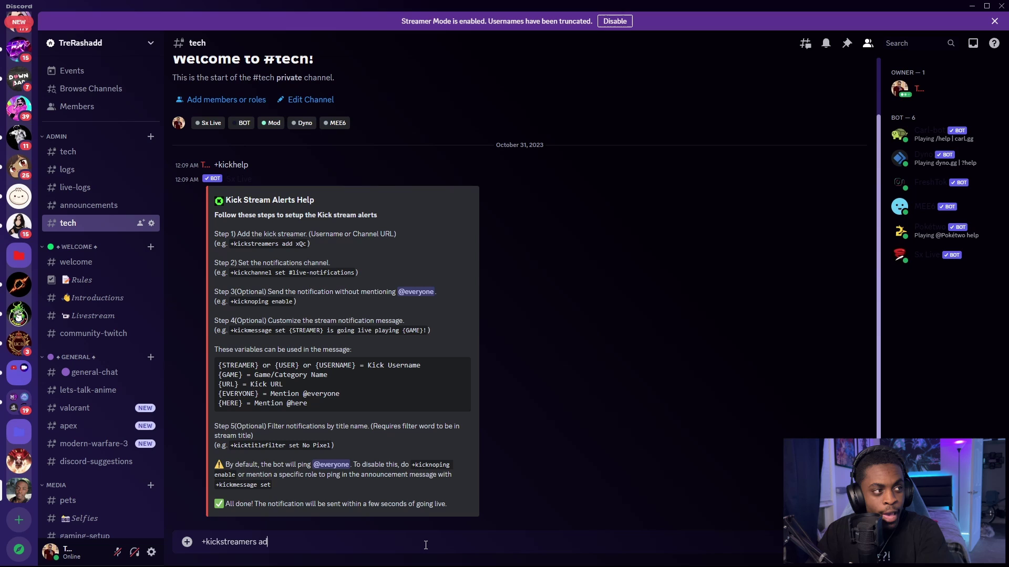
type("d")
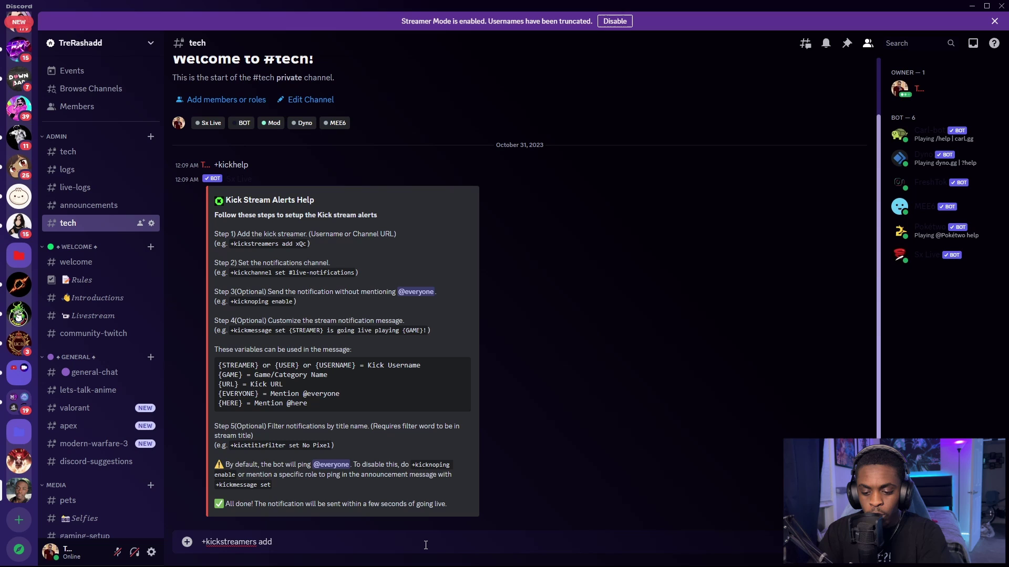
type("Tre-ras")
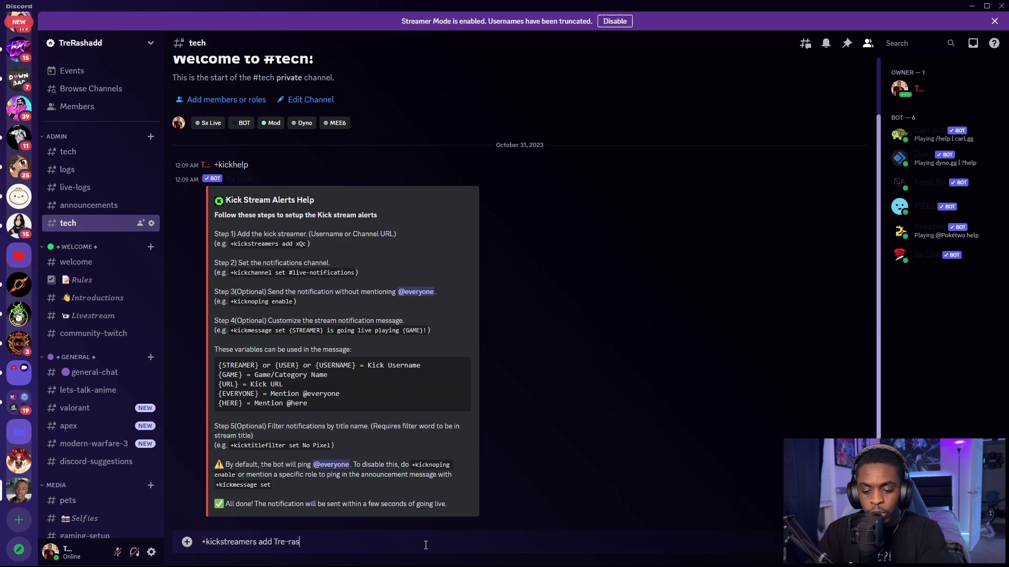
type("hadd")
key("Return")
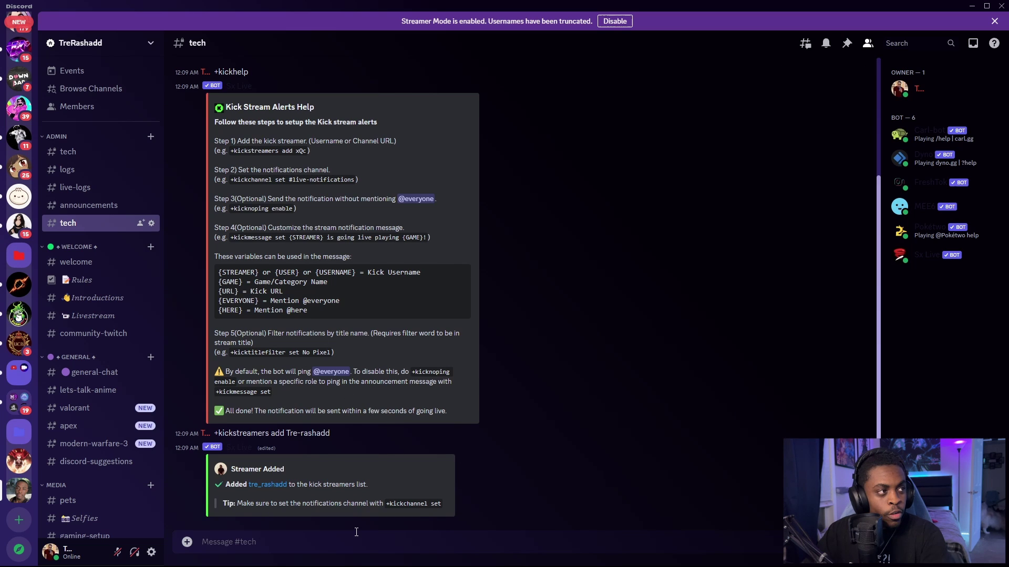
Step: Set the bot's Kick notification channel to #community-twitch with +kickchannel set
type("+ki")
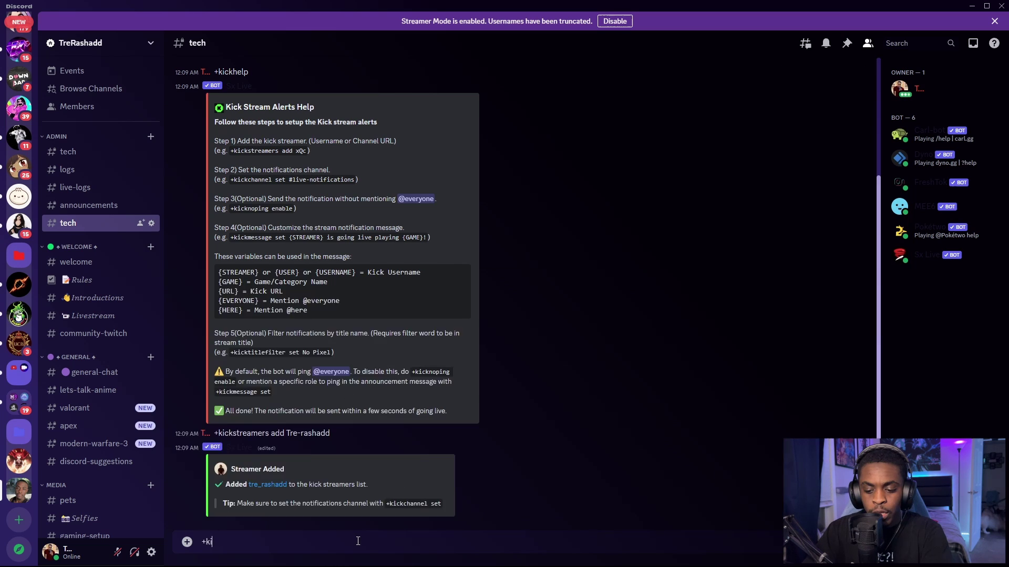
type("cks")
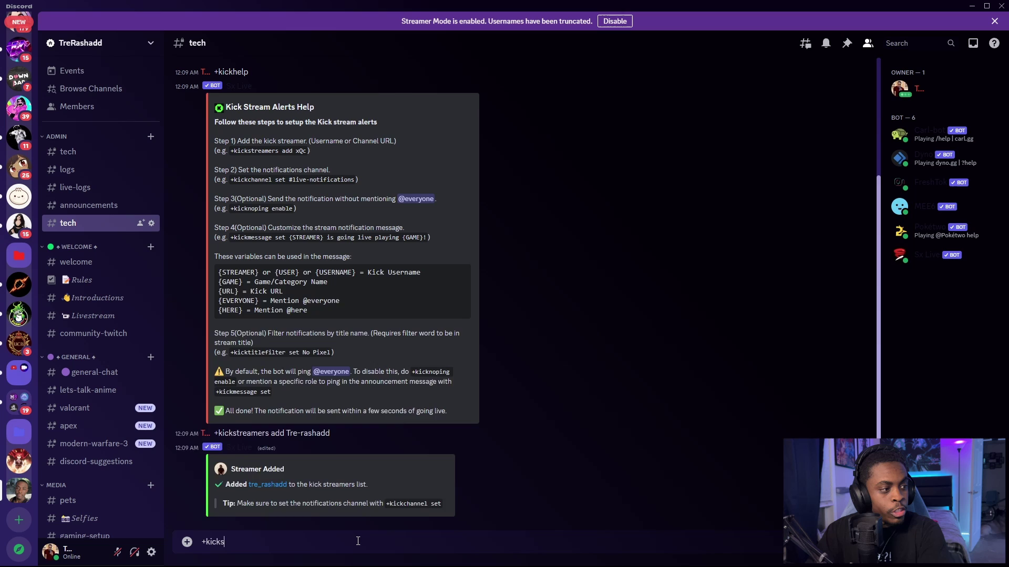
key("BackSpace")
type("channel set ")
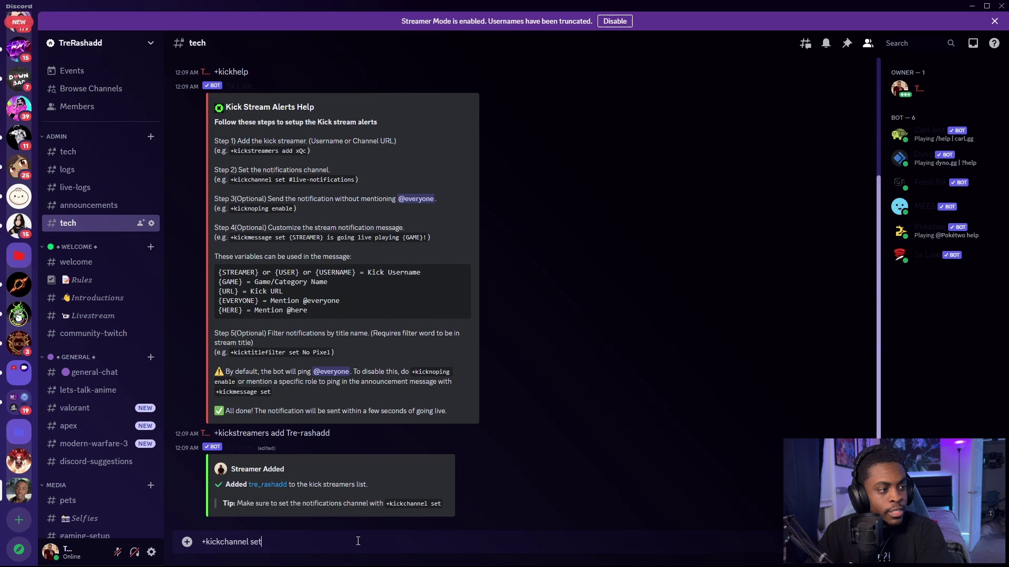
type("#")
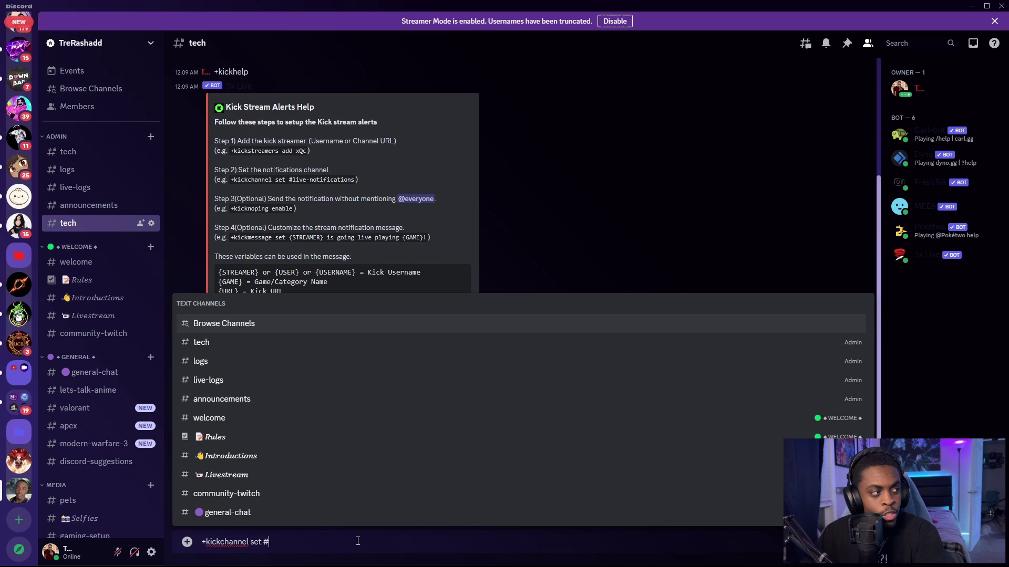
type("community")
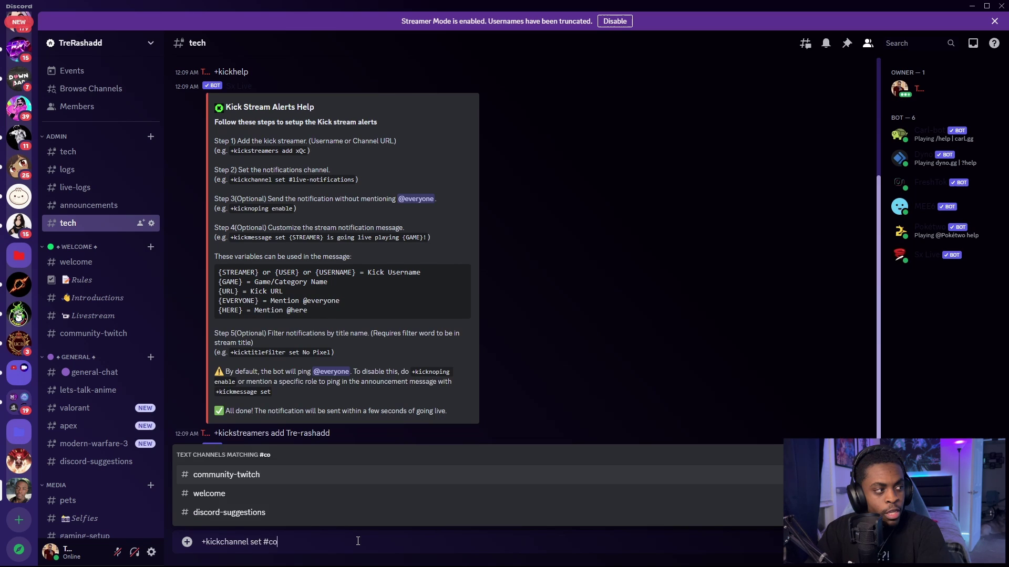
left_click(409, 518)
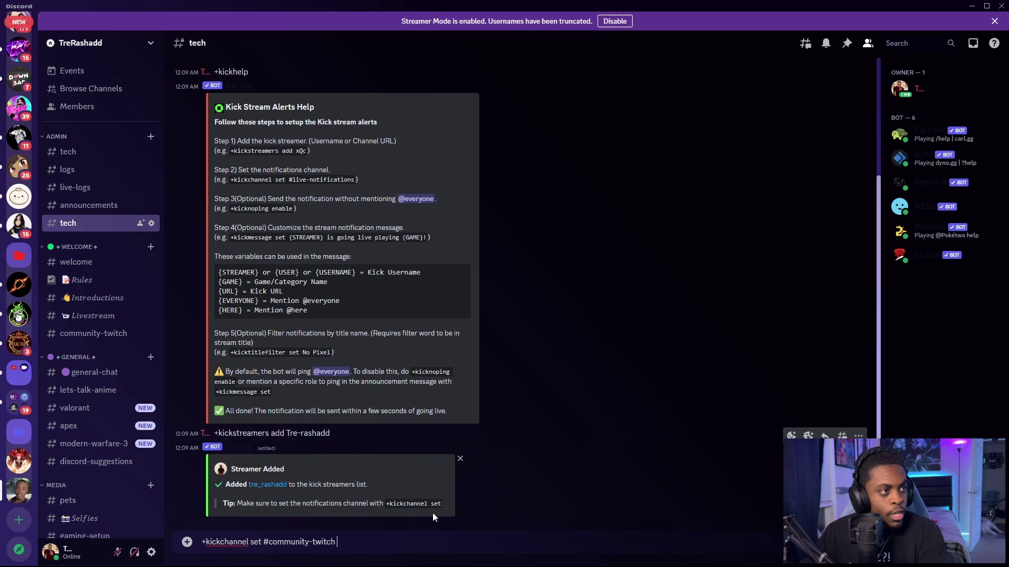
key("Return")
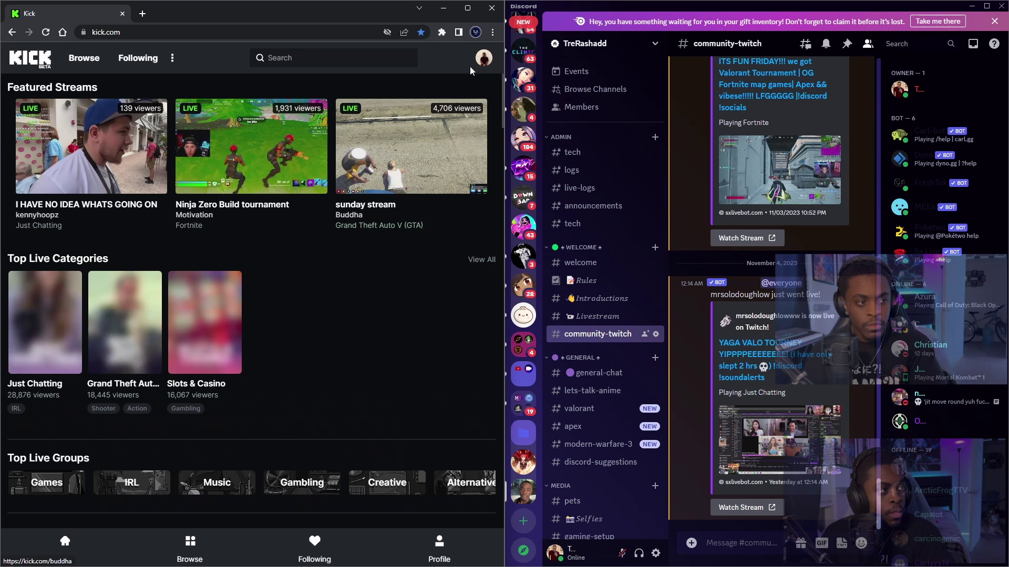
Step: Open your own Kick channel page from the account menu on kick.com
left_click(483, 58)
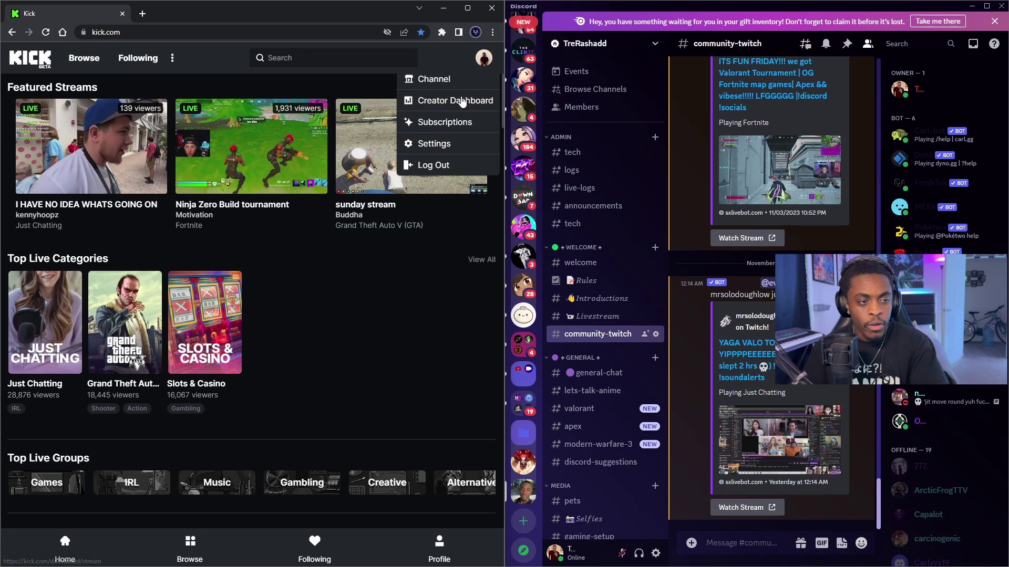
left_click(436, 80)
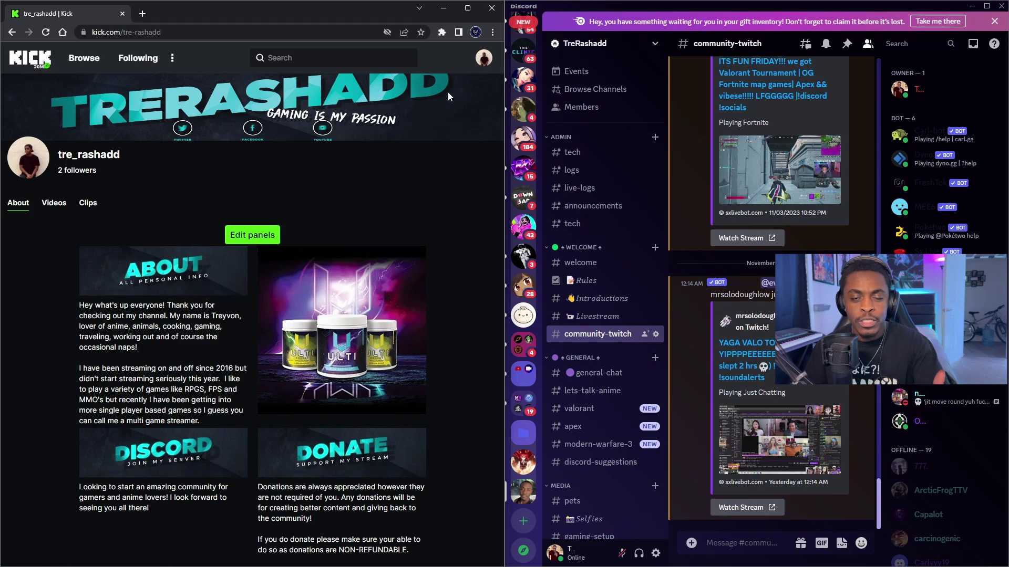